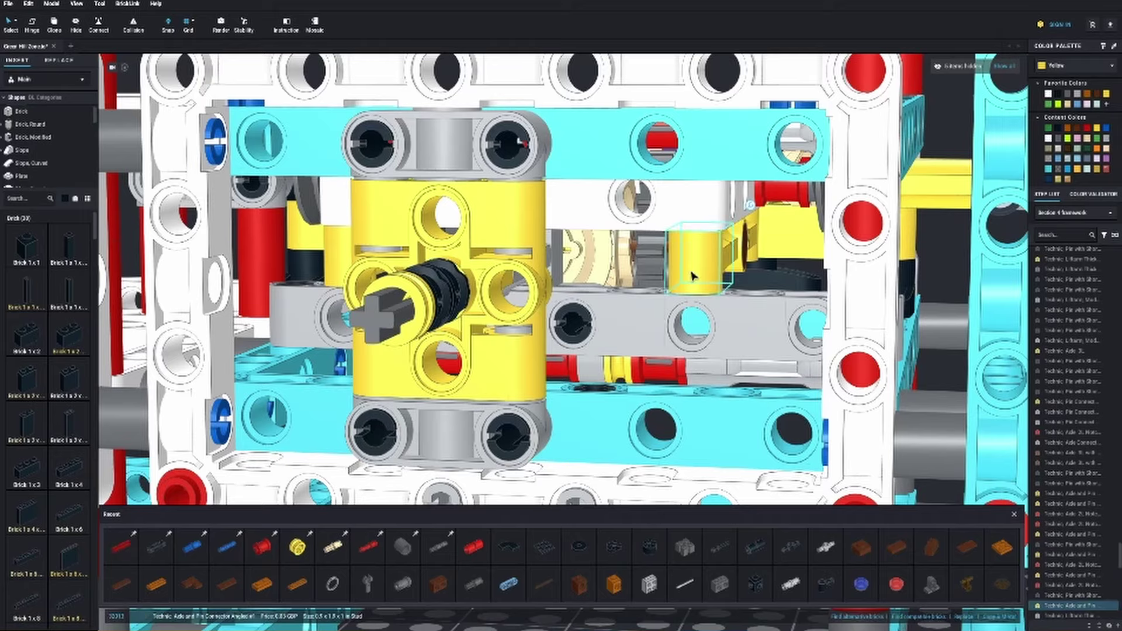
scroll(693, 290, down, 2)
Inspect the gear mount from several angles and select the white L-shaped beam
right_drag(601, 289, 618, 286)
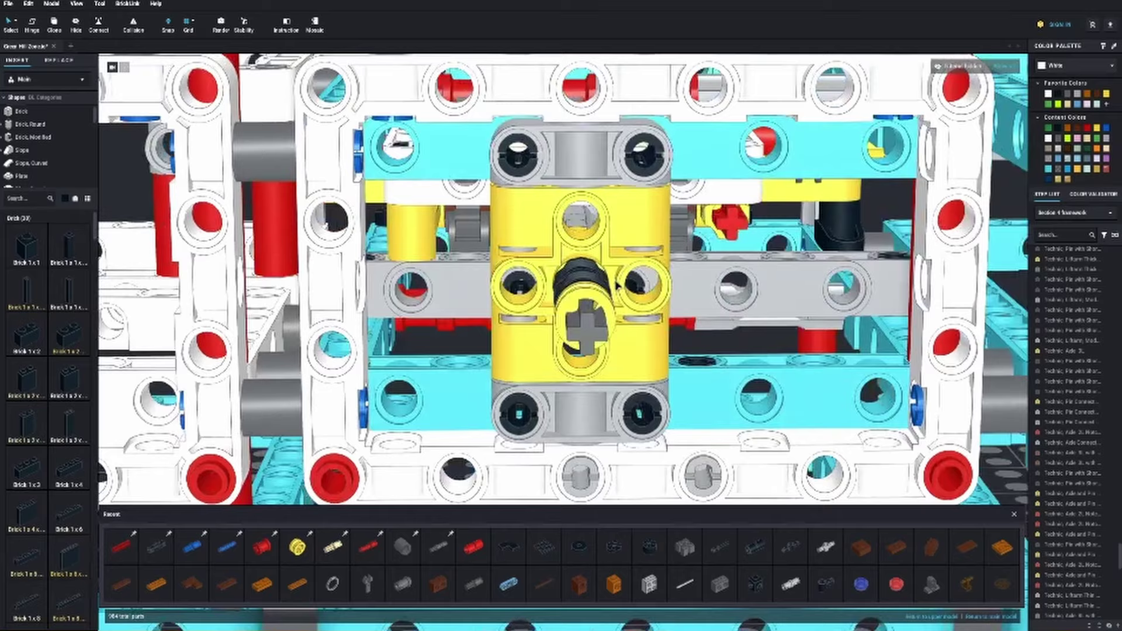
mouse_move(417, 232)
right_down()
mouse_move(475, 268)
mouse_move(421, 263)
right_up()
scroll(58, 262, down, 5)
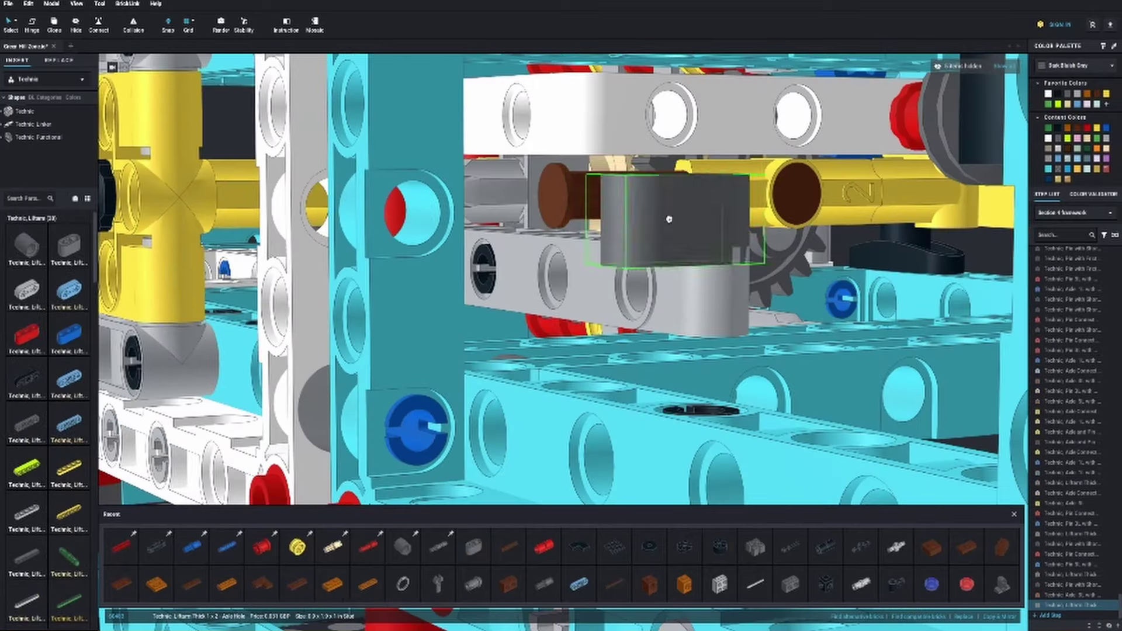
right_drag(669, 220, 652, 209)
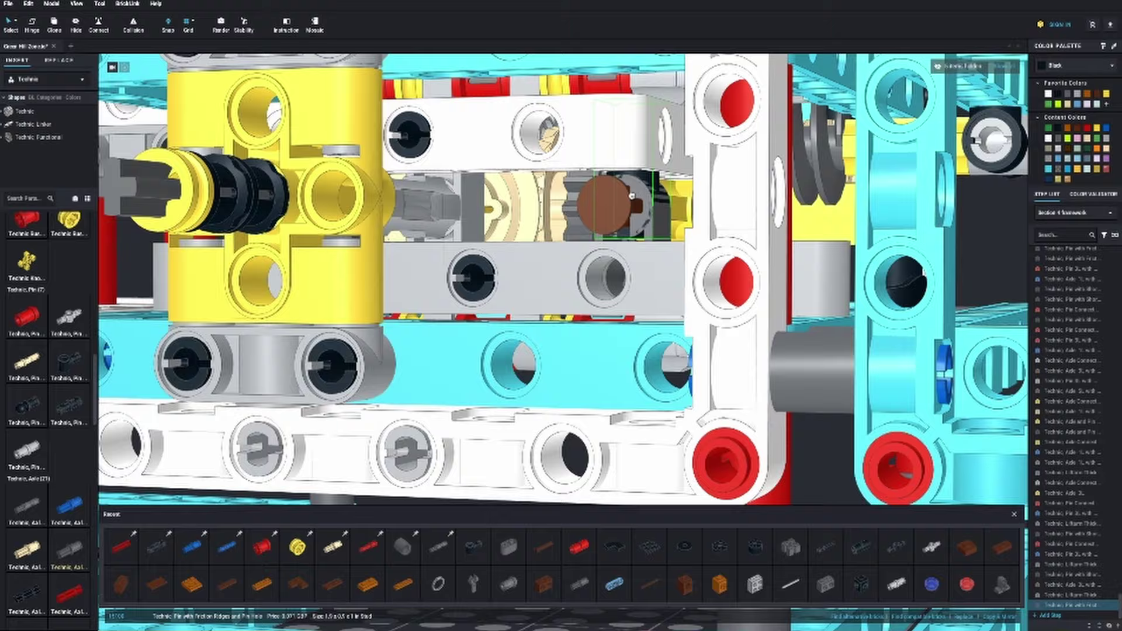
right_drag(628, 200, 592, 286)
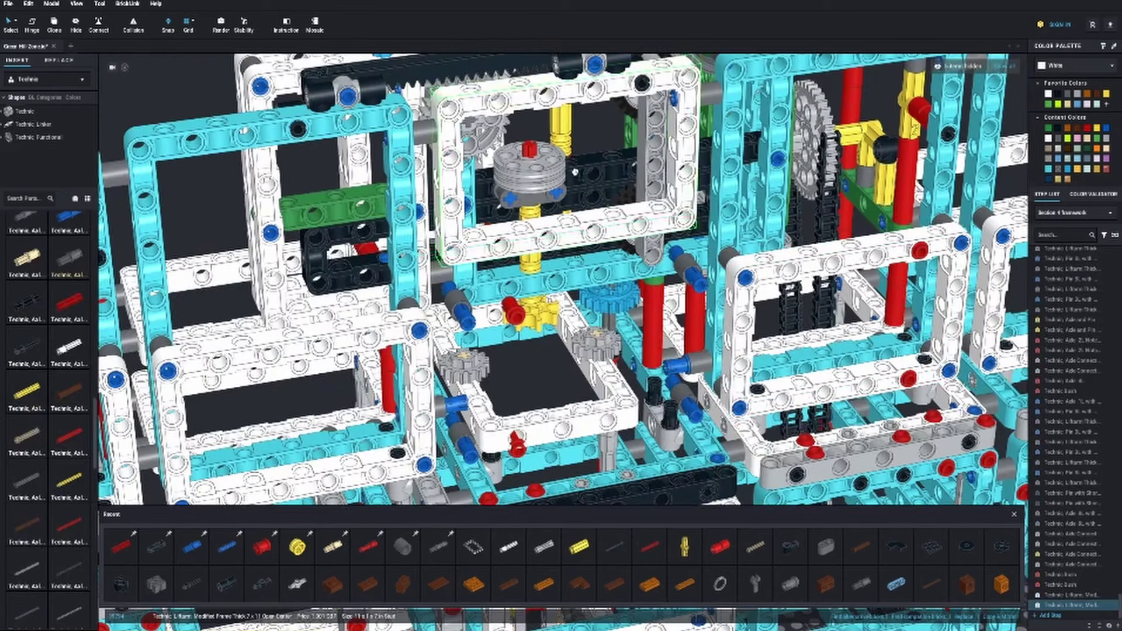
scroll(572, 168, up, 2)
scroll(570, 197, up, 2)
scroll(568, 226, up, 2)
scroll(564, 255, up, 2)
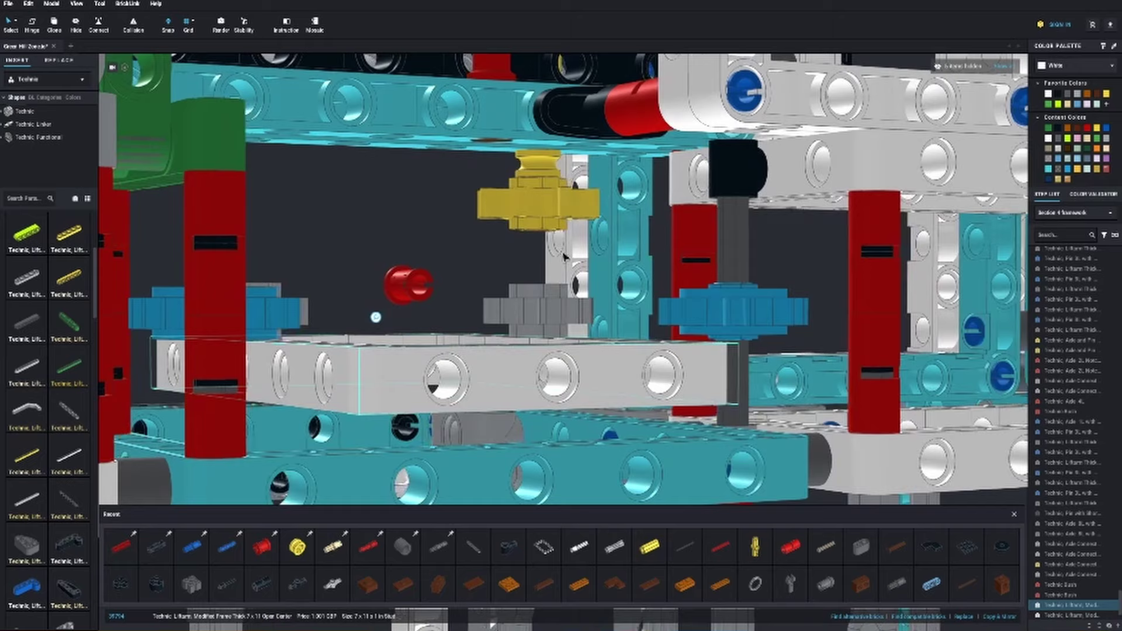
scroll(563, 255, up, 2)
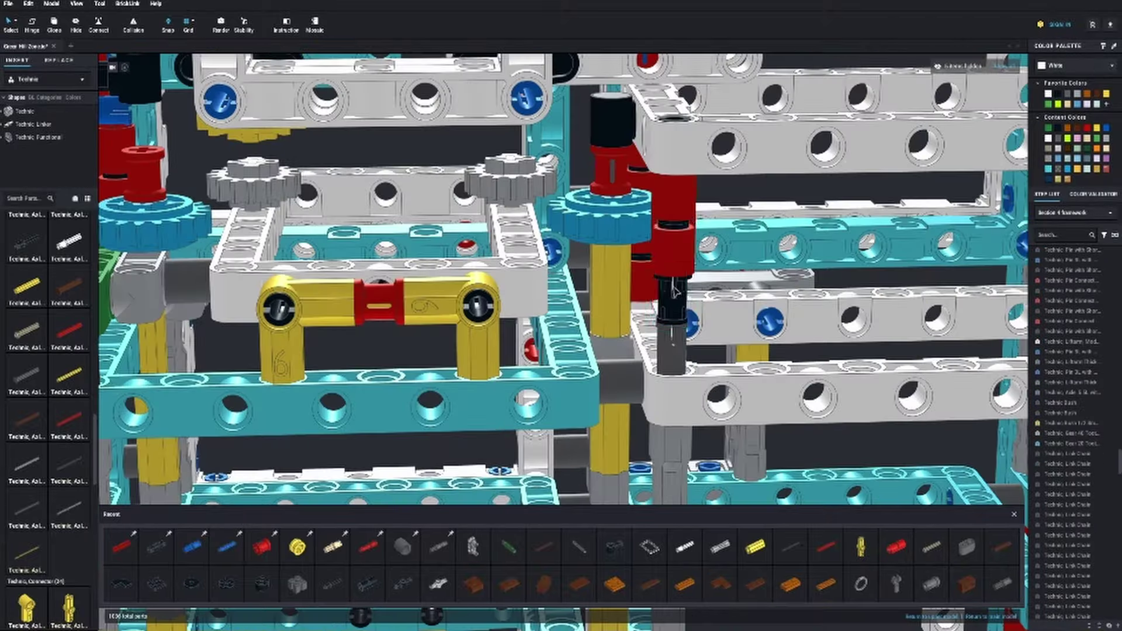
click(682, 141)
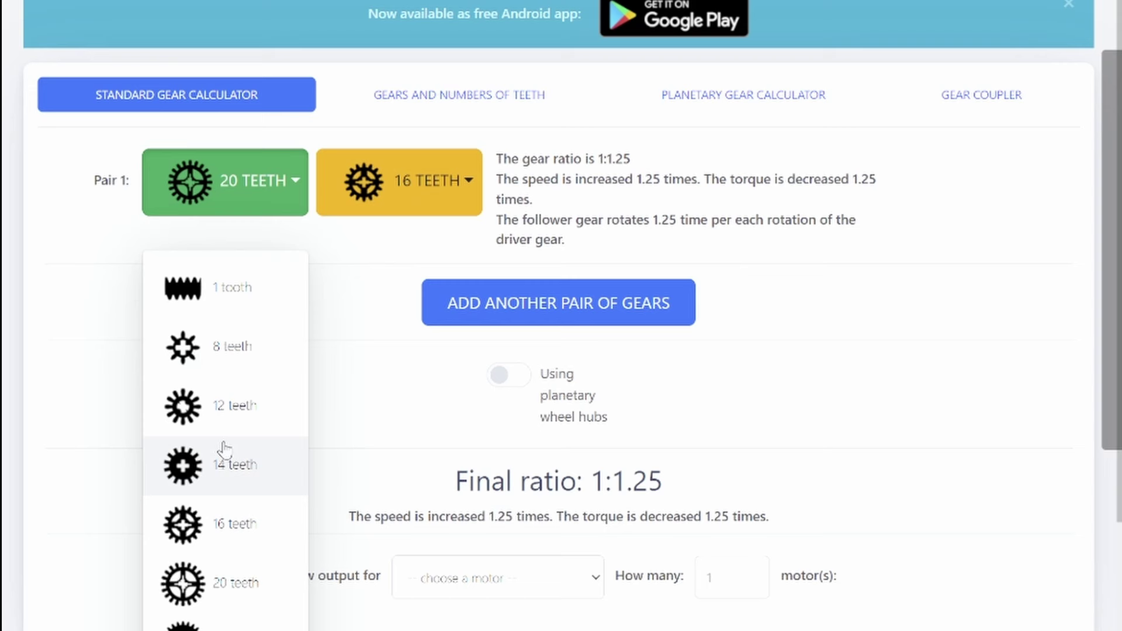
Set driver 24 and follower 20 teeth, then search for sequences matching the target ratio
click(228, 624)
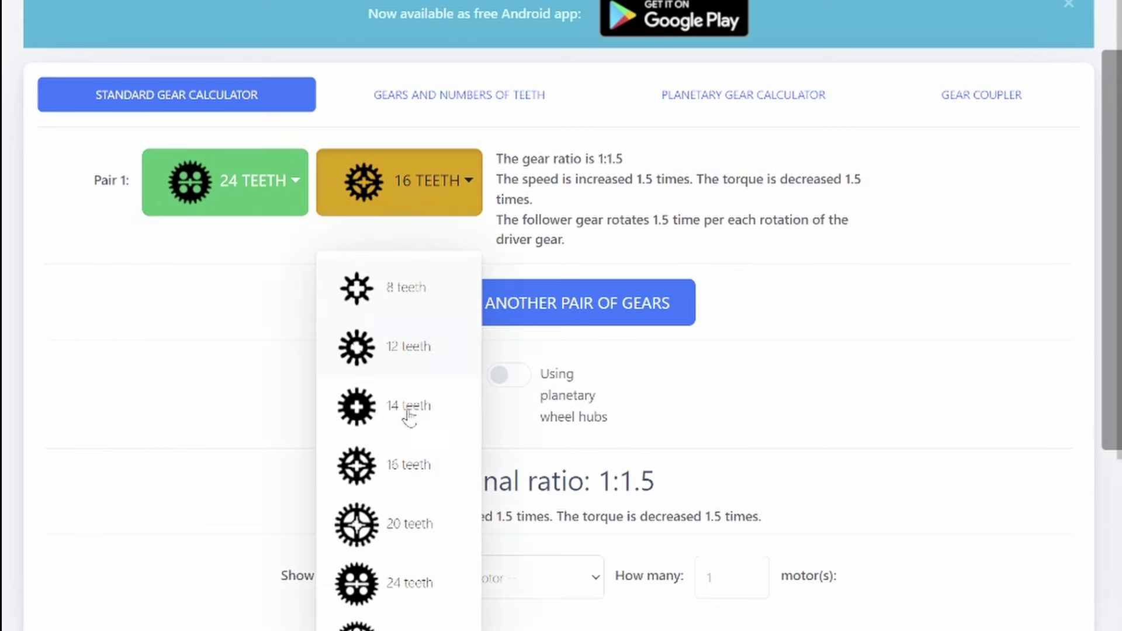
click(396, 531)
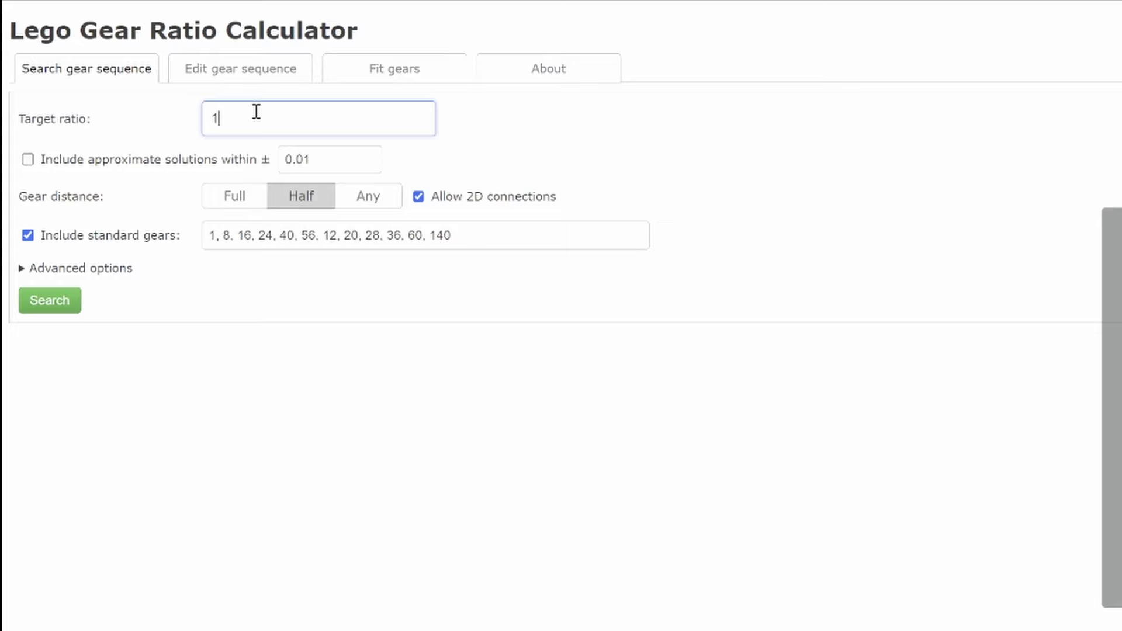
text(1.)
key(Return)
scroll(257, 111, down, 3)
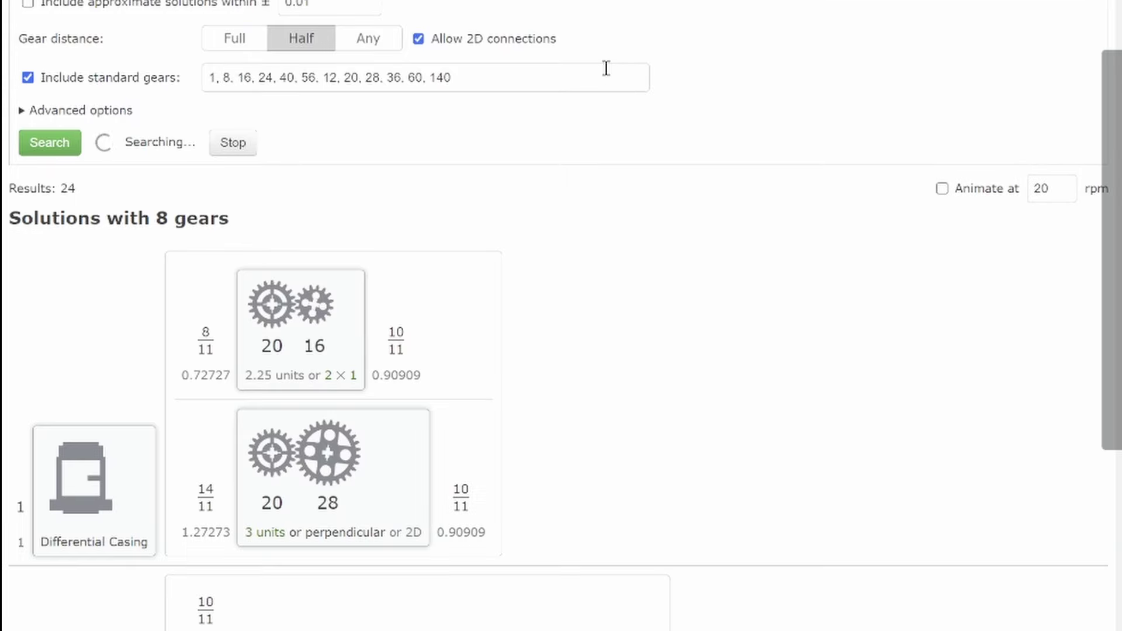
scroll(637, 159, down, 3)
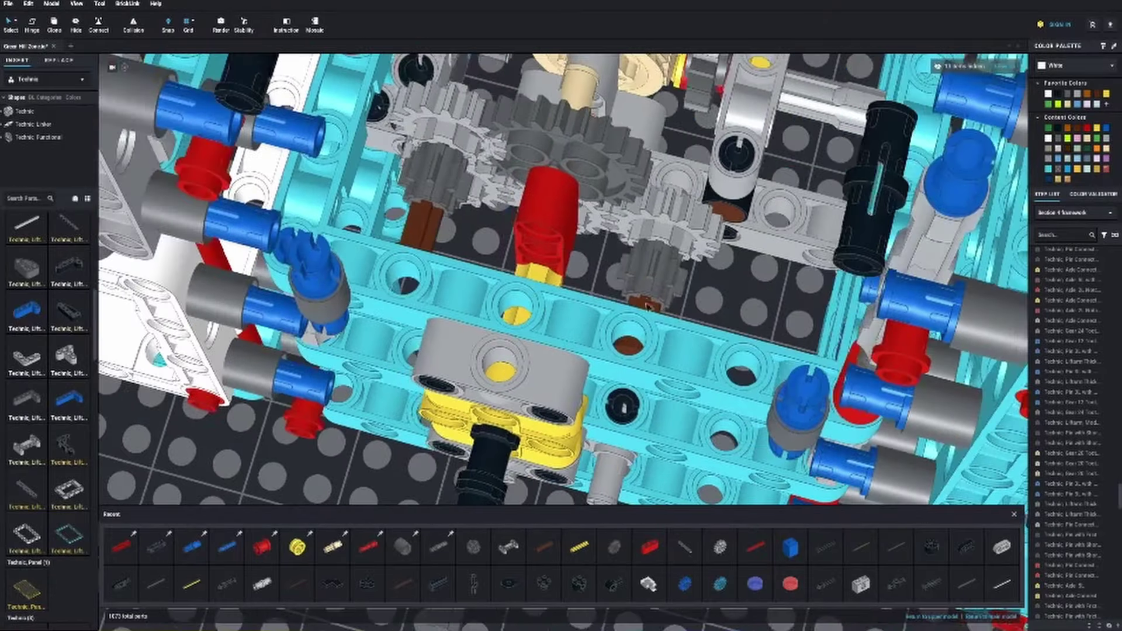
right_drag(645, 304, 630, 317)
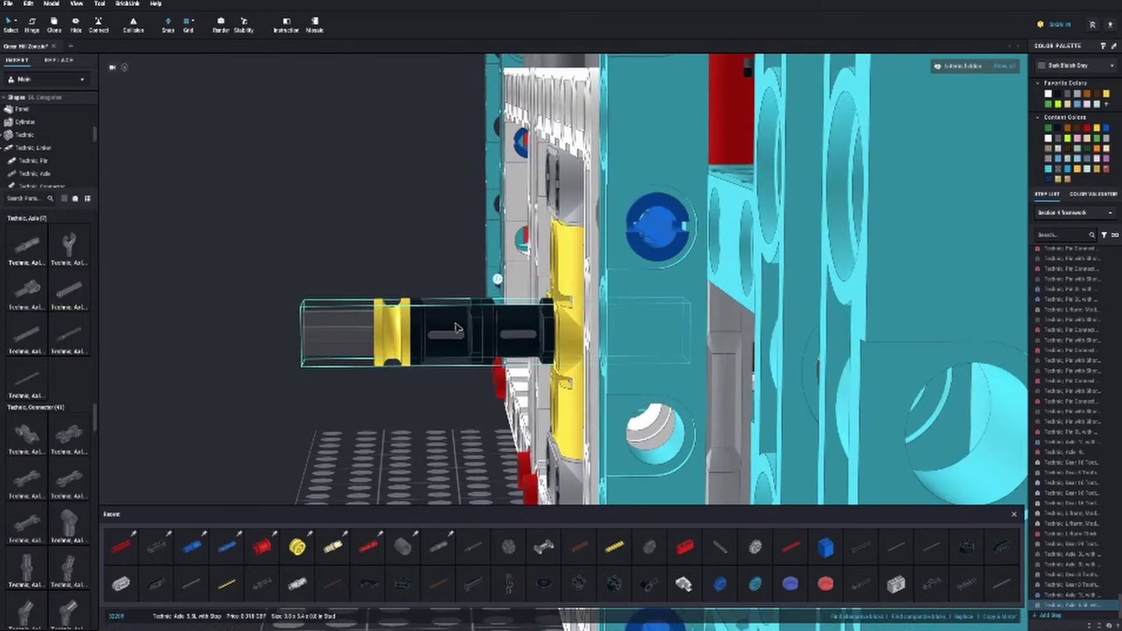
scroll(455, 328, down, 3)
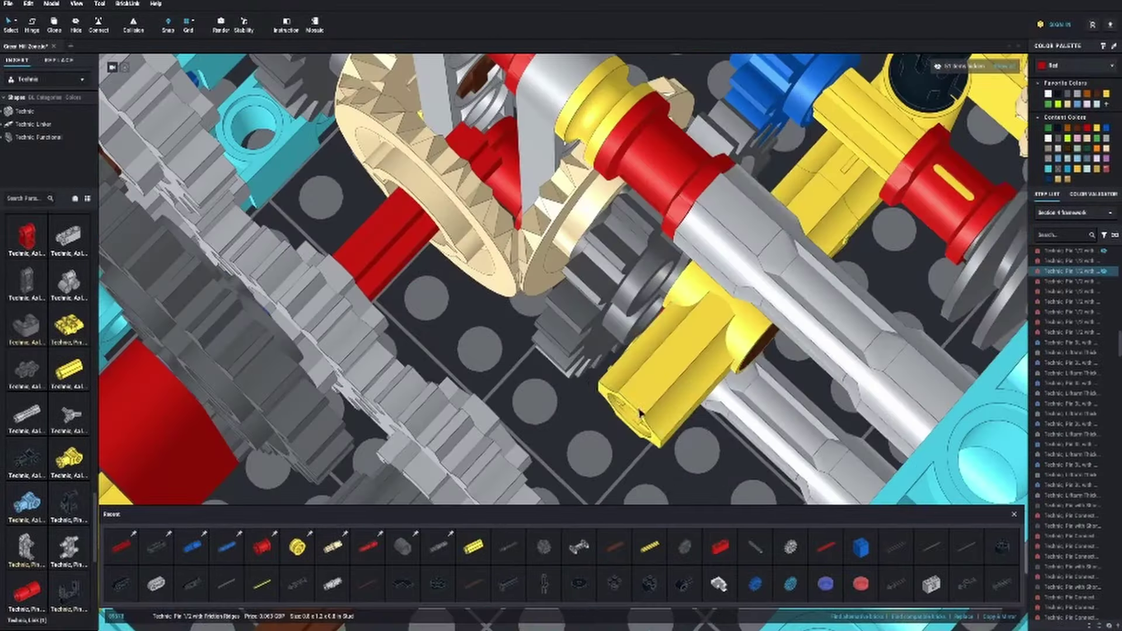
click(579, 344)
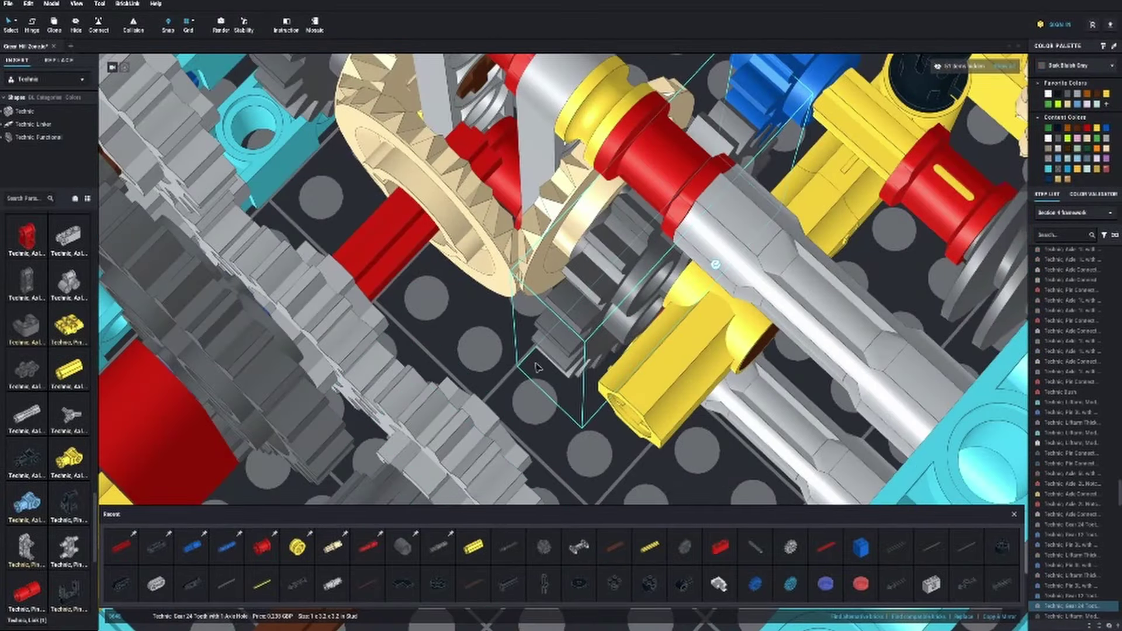
key(f)
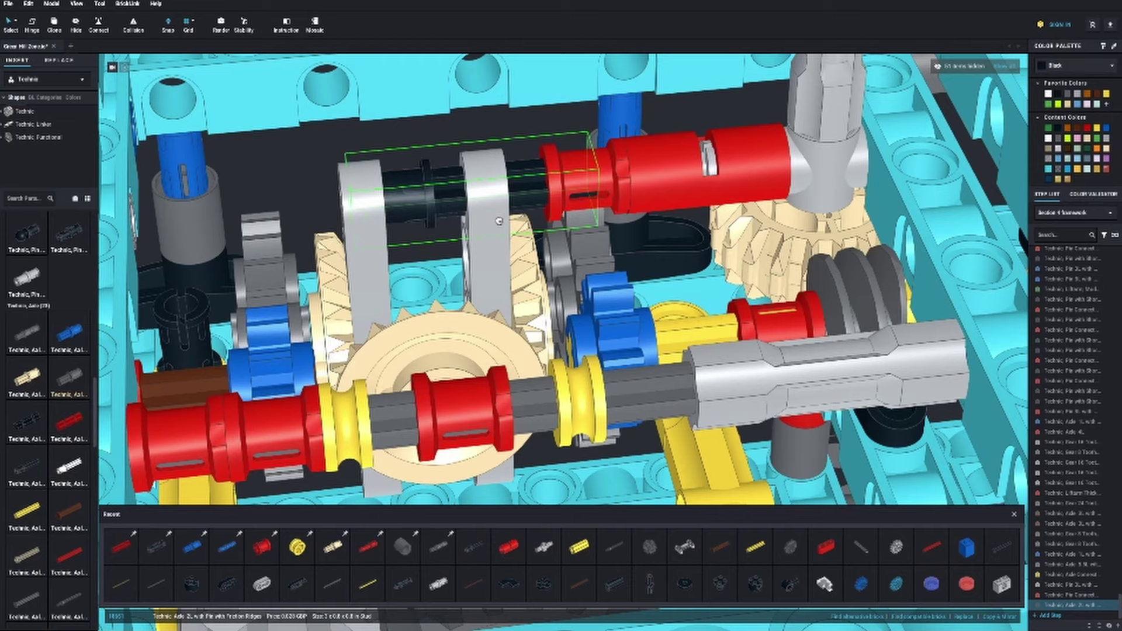
drag(498, 219, 573, 203)
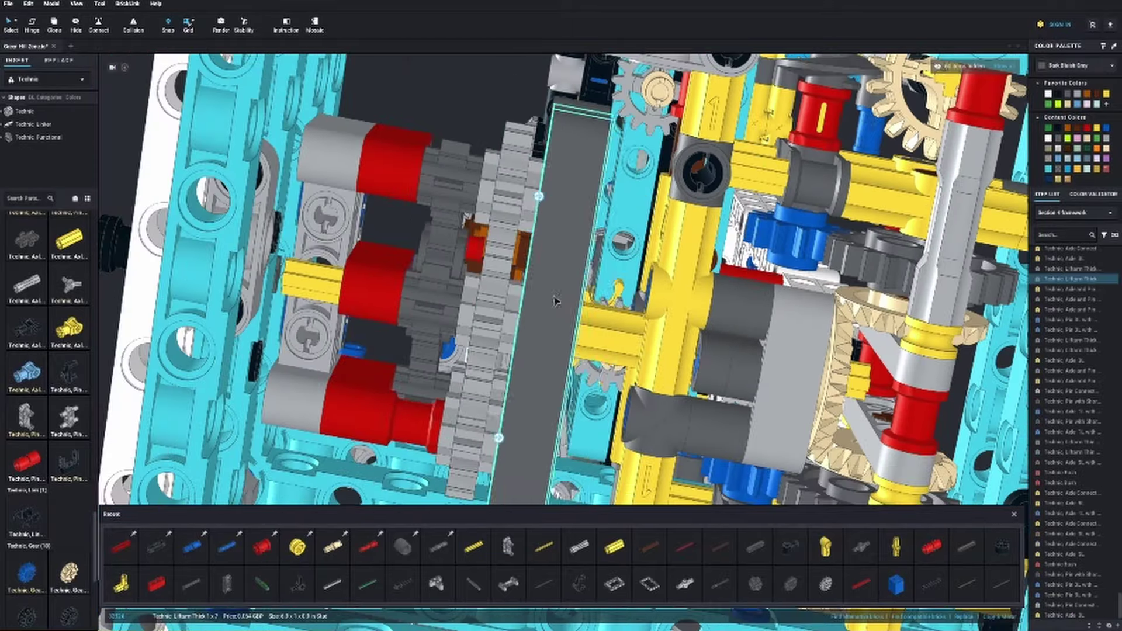
right_drag(611, 254, 532, 204)
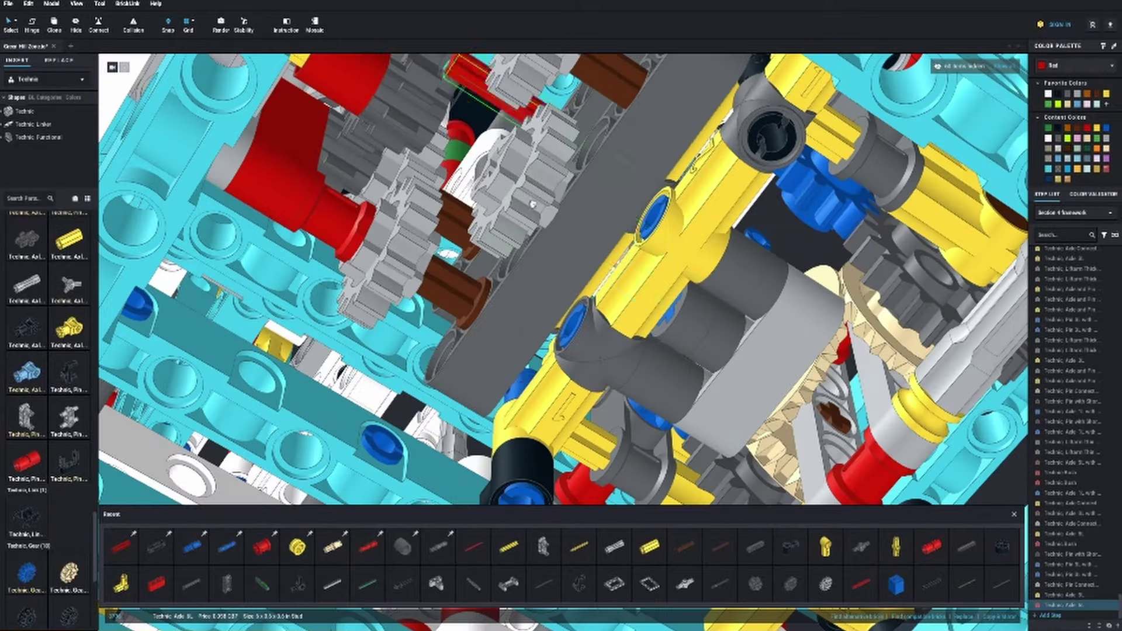
right_drag(501, 163, 556, 281)
mouse_move(574, 355)
right_down()
mouse_move(566, 292)
mouse_move(618, 205)
right_up()
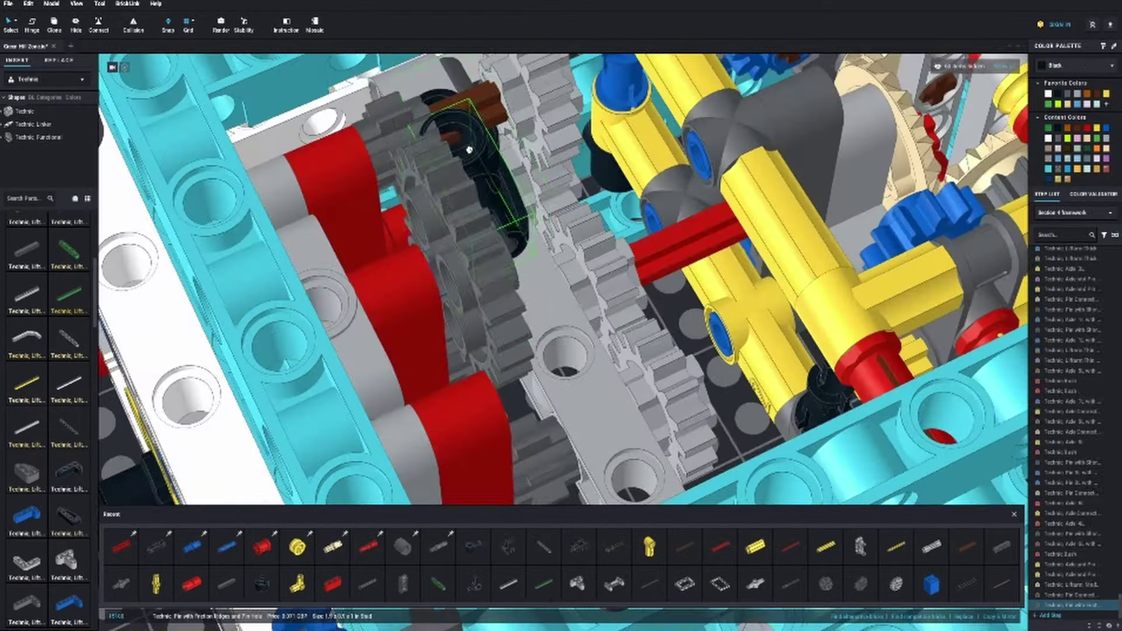
right_drag(635, 282, 577, 301)
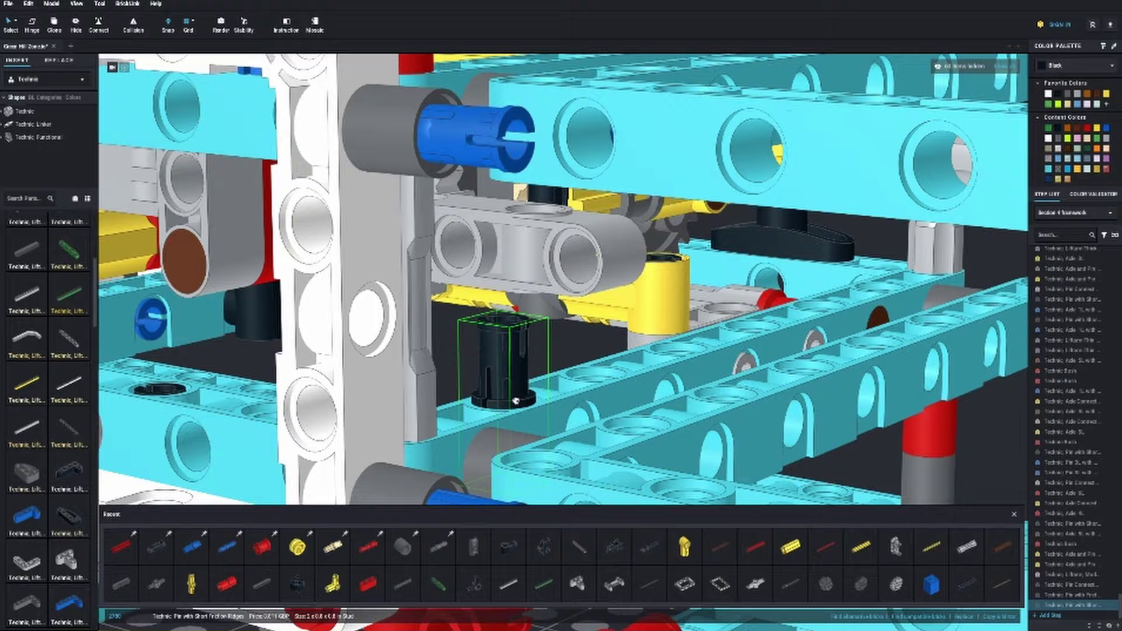
mouse_move(517, 401)
right_down()
mouse_move(562, 351)
mouse_move(512, 247)
right_up()
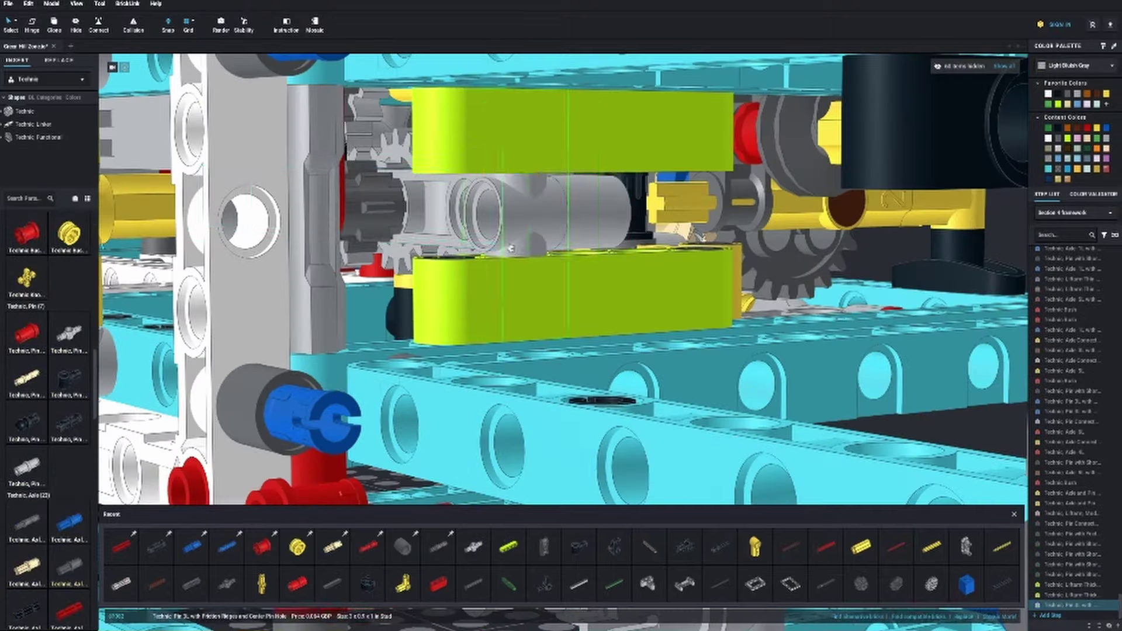
mouse_move(630, 302)
right_down()
mouse_move(482, 314)
mouse_move(464, 383)
right_up()
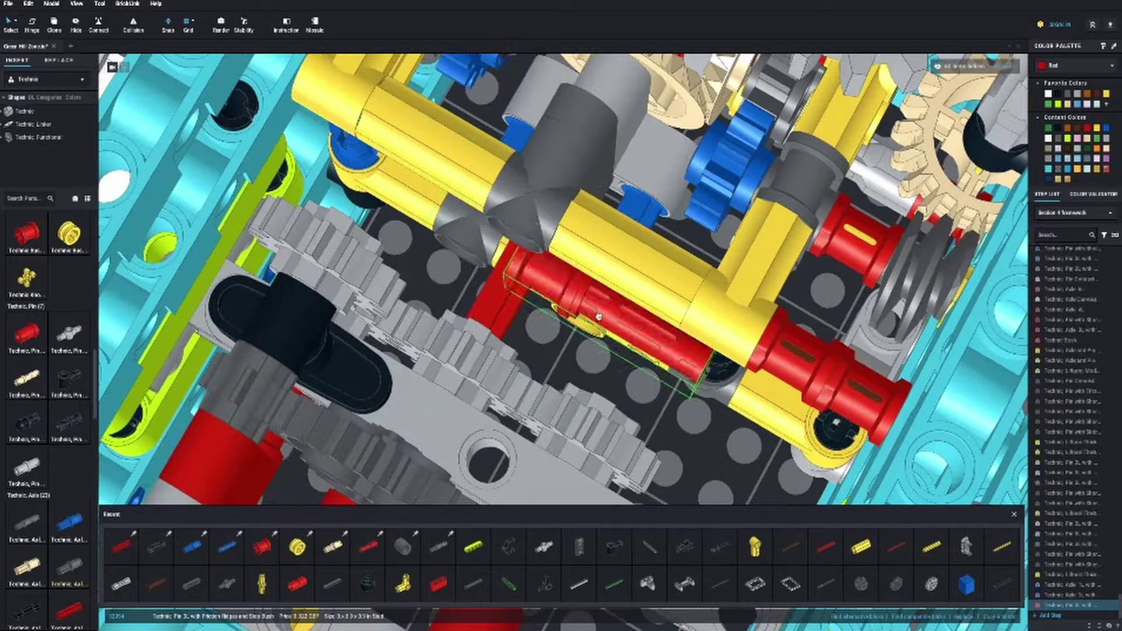
right_drag(560, 212, 554, 143)
mouse_move(541, 254)
right_down()
mouse_move(557, 219)
mouse_move(800, 396)
mouse_move(671, 369)
right_up()
scroll(800, 395, up, 3)
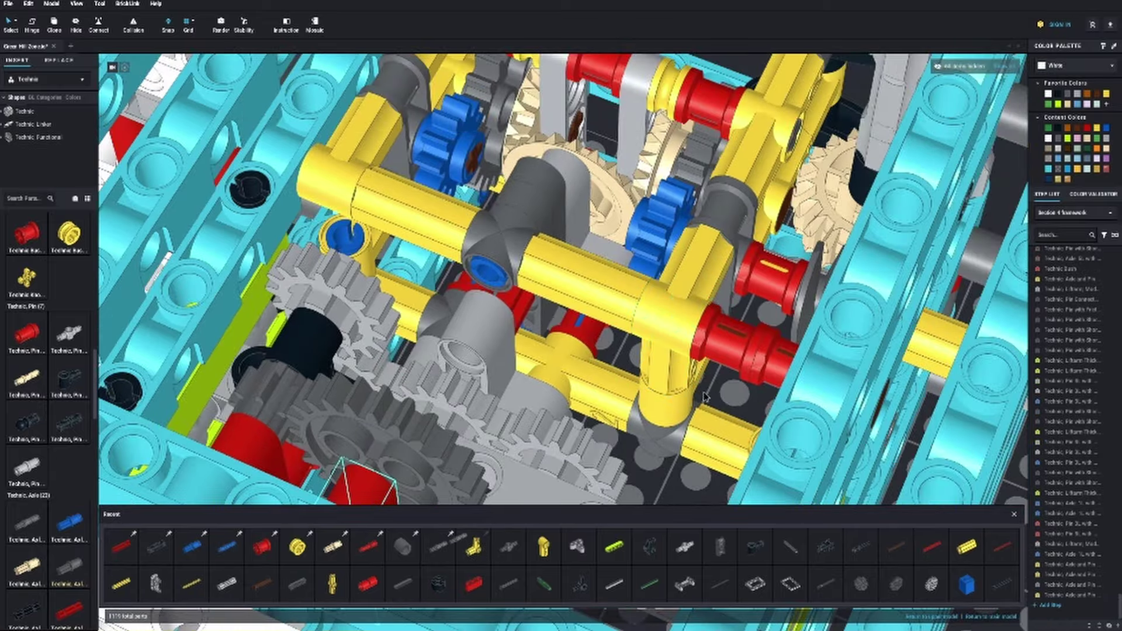
scroll(677, 401, down, 3)
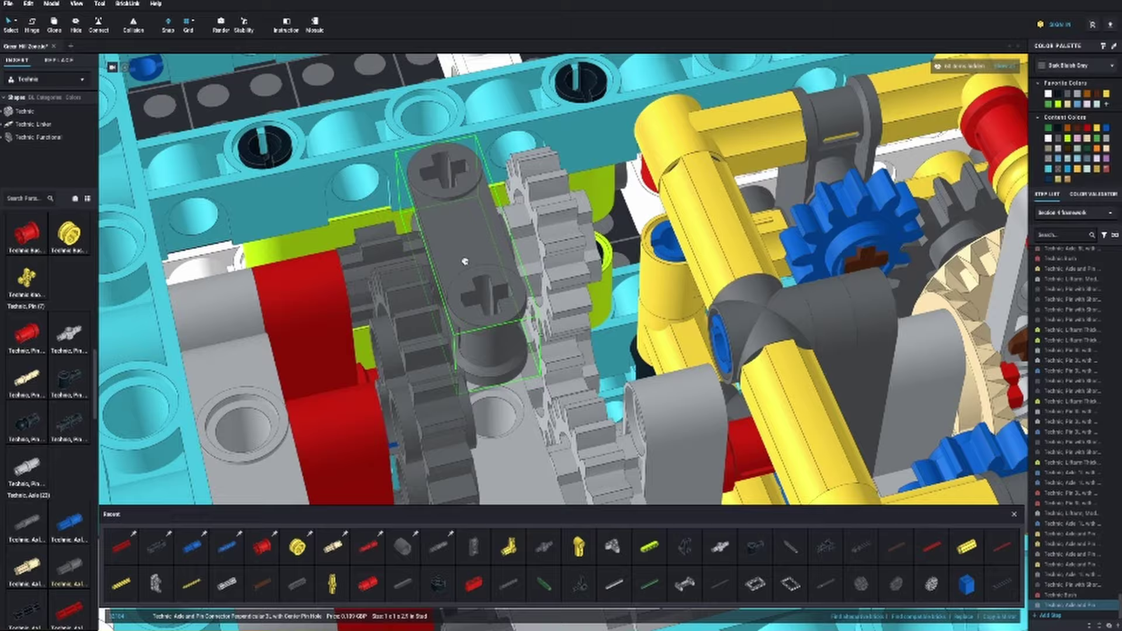
Select the axle connector in the gear mount inside the cyan frame
click(498, 401)
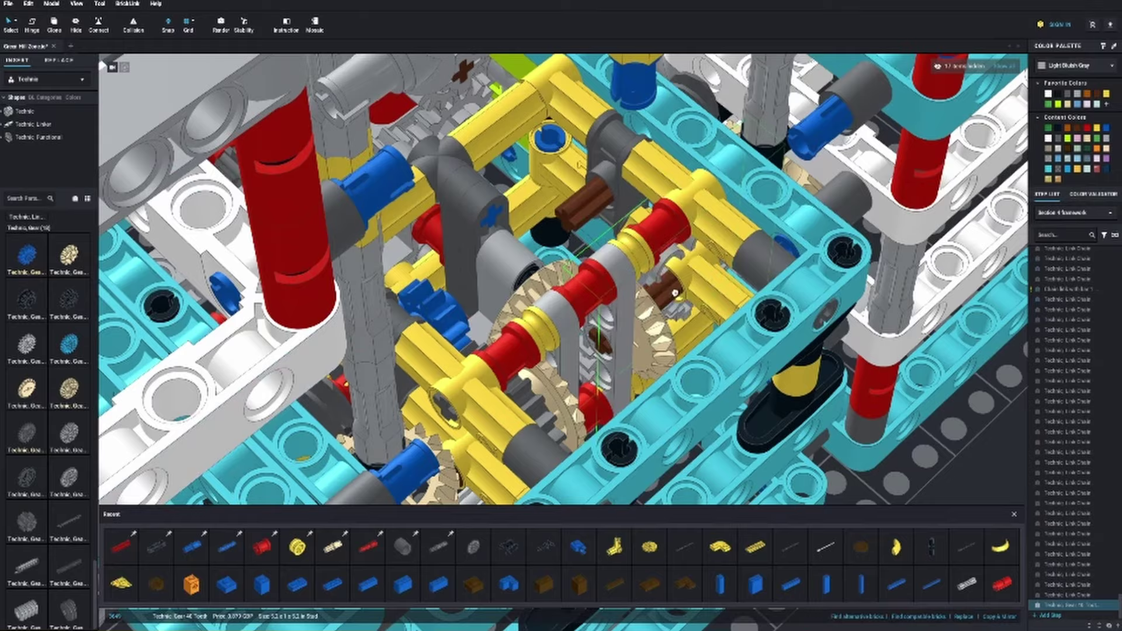
right_drag(666, 302, 670, 336)
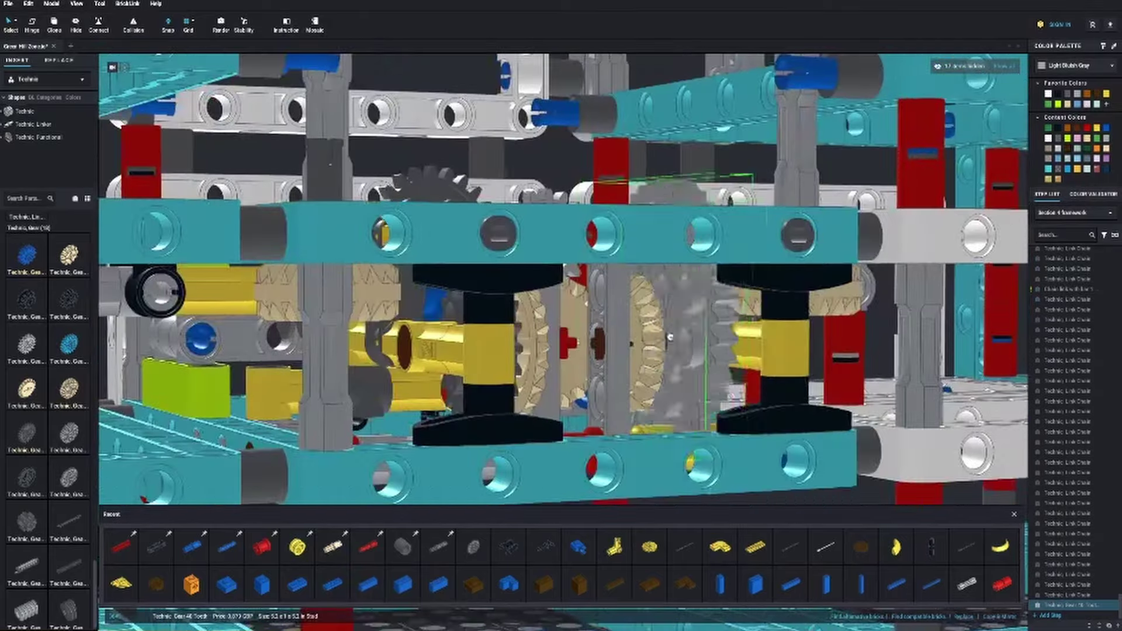
scroll(674, 346, up, 5)
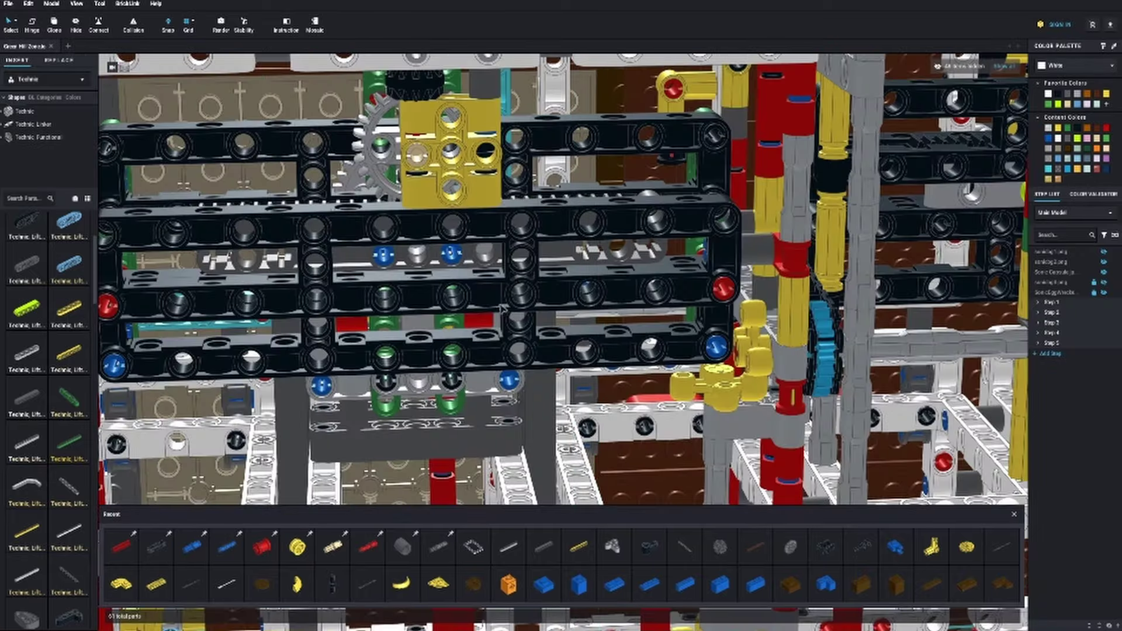
scroll(548, 382, down, 2)
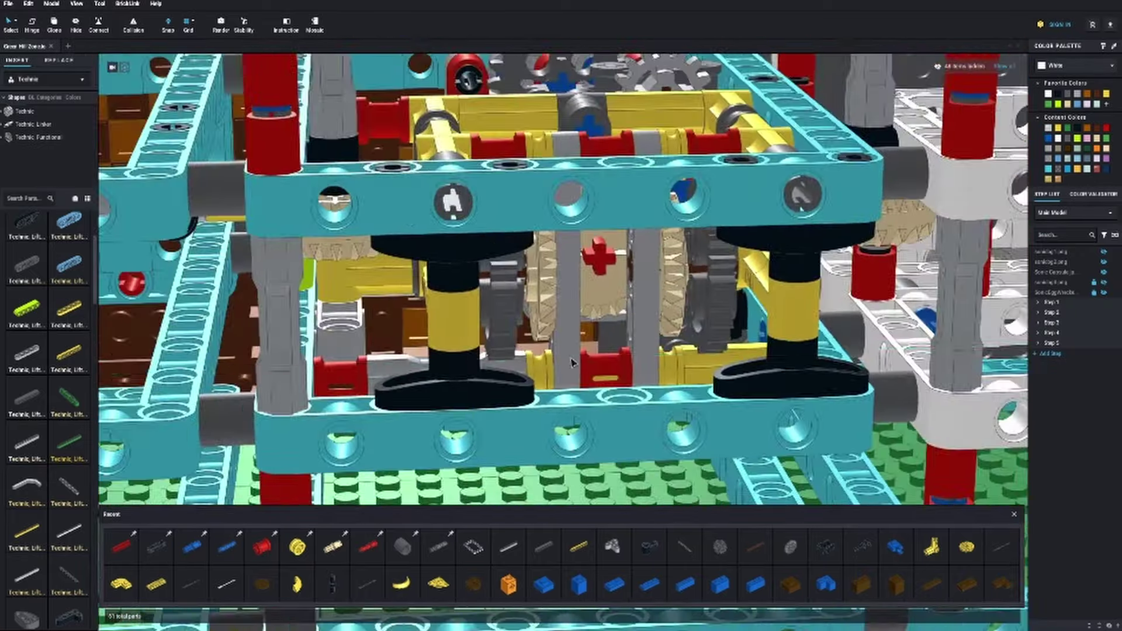
scroll(562, 368, down, 2)
scroll(580, 351, down, 2)
scroll(597, 332, down, 2)
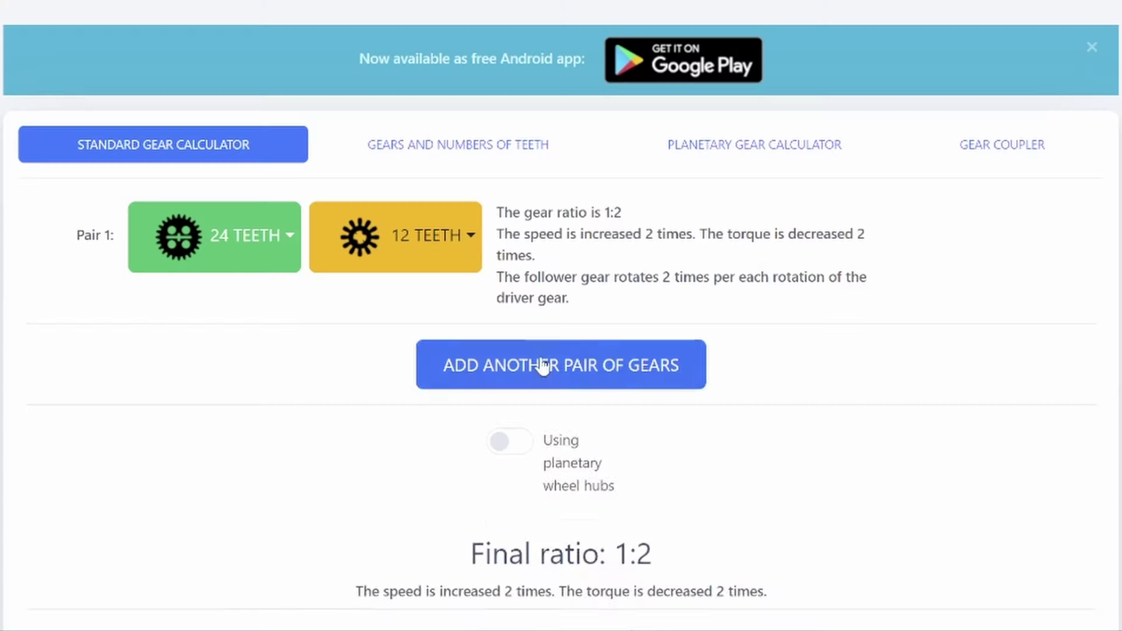
Add a 28-tooth driver and 12-tooth follower pair, giving a 1:4.66 overall ratio
click(546, 365)
click(213, 363)
scroll(252, 582, down, 2)
click(251, 582)
click(406, 290)
click(393, 449)
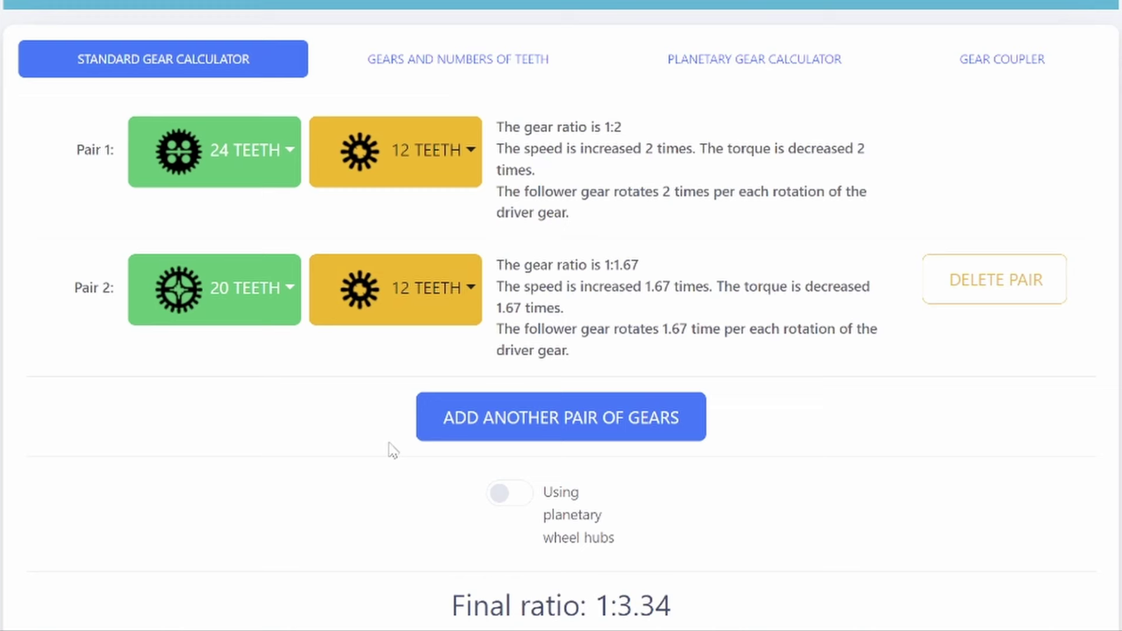
click(250, 299)
scroll(251, 588, down, 1)
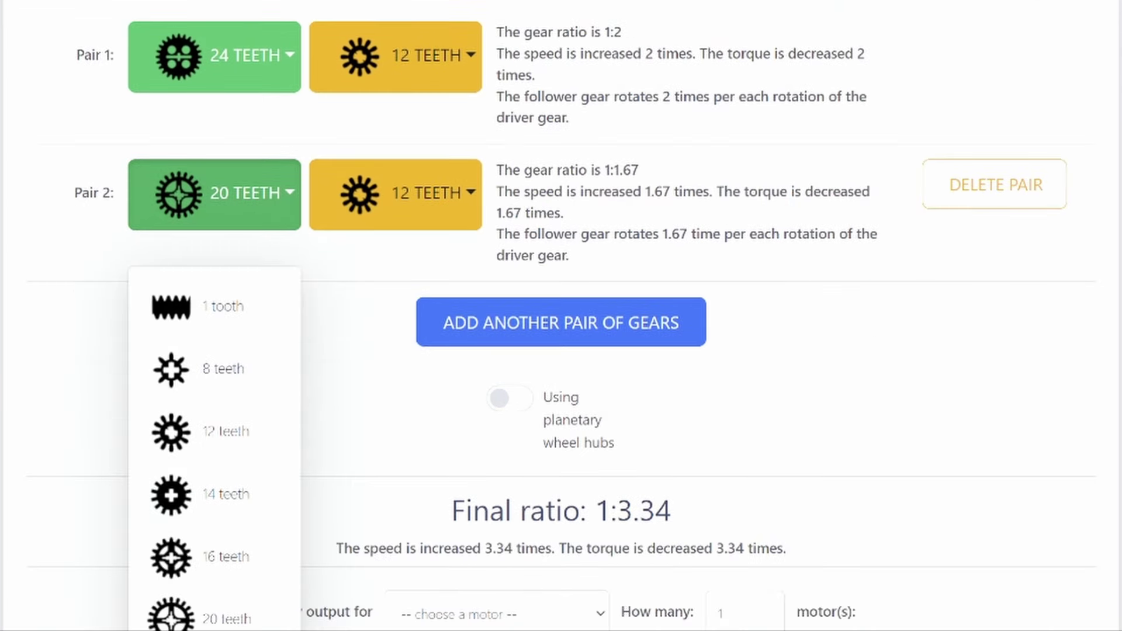
click(251, 605)
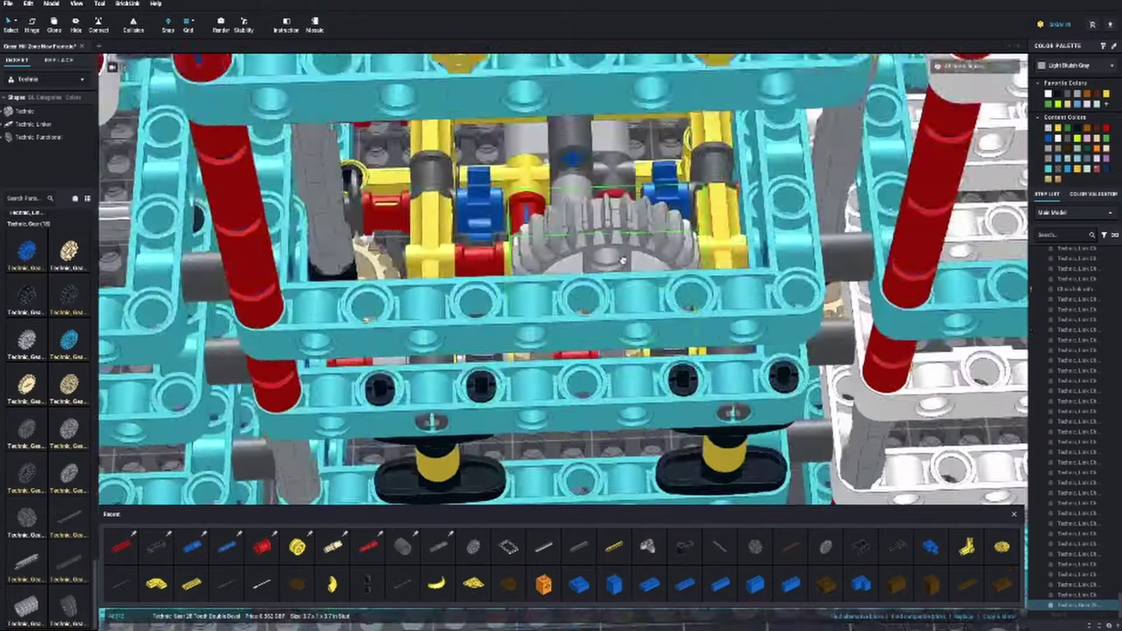
Move the grey 28-tooth double bevel gear into the gearbox and nudge it right into its slot
right_drag(622, 260, 576, 282)
drag(568, 311, 573, 313)
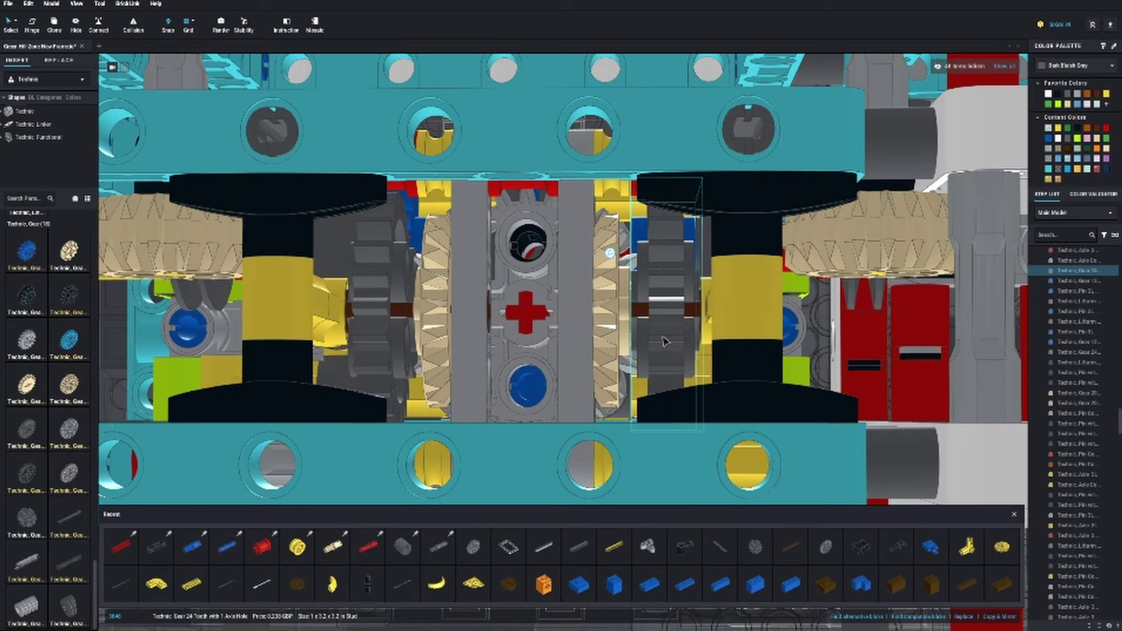
key(Right)
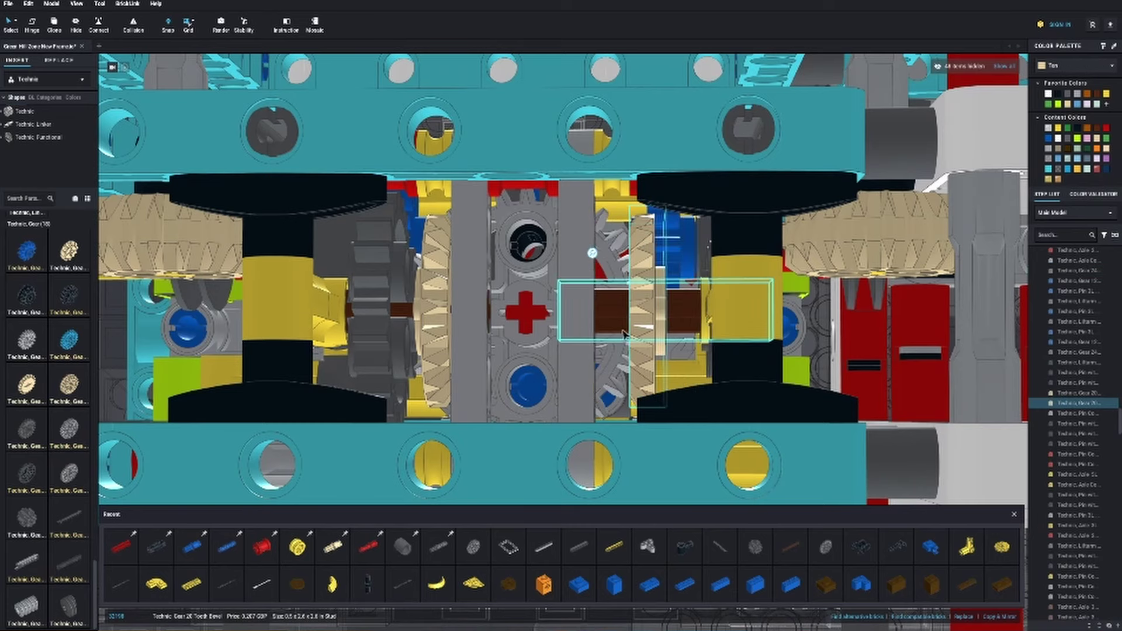
scroll(624, 333, down, 2)
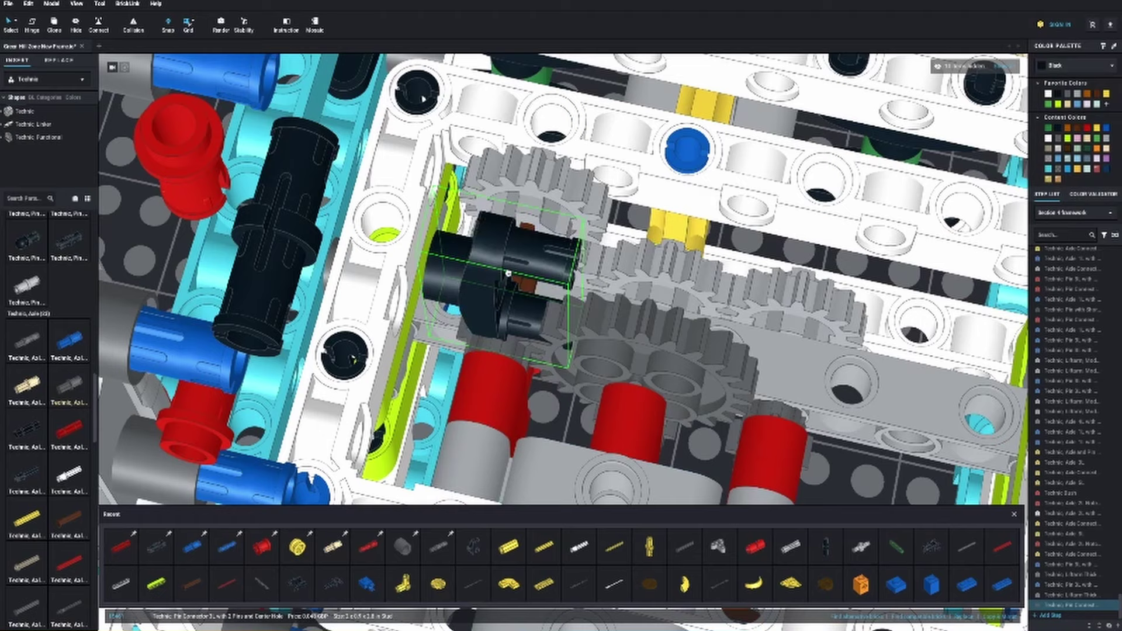
Turn the black pin connector and grey pin upright in the mount, then select the small grey gear
key(Up)
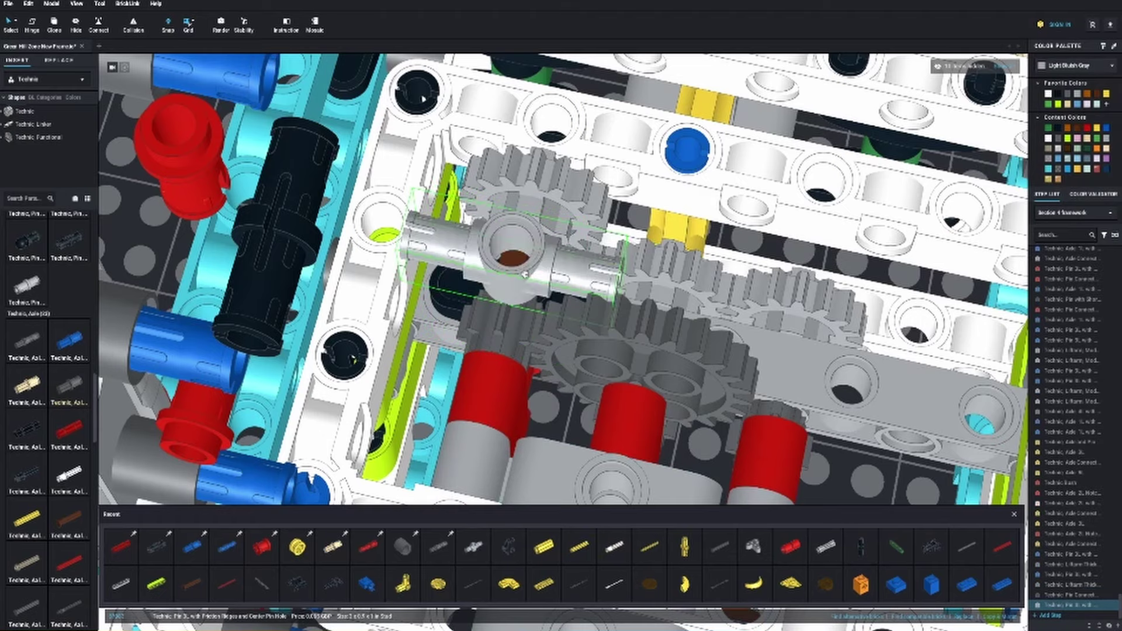
key(Up)
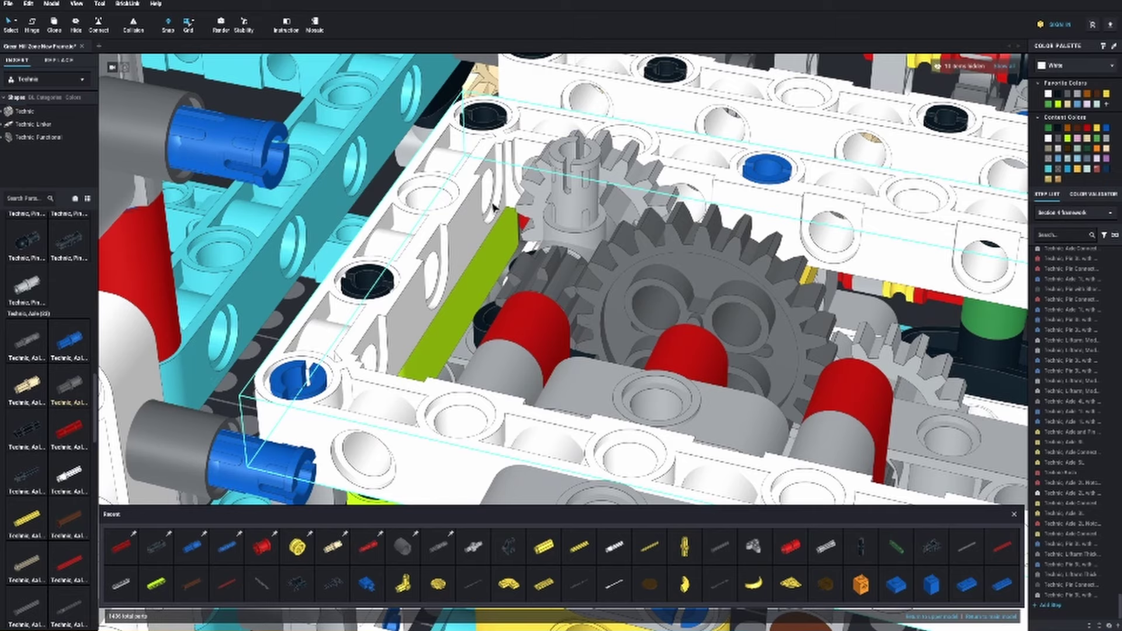
right_drag(516, 186, 507, 221)
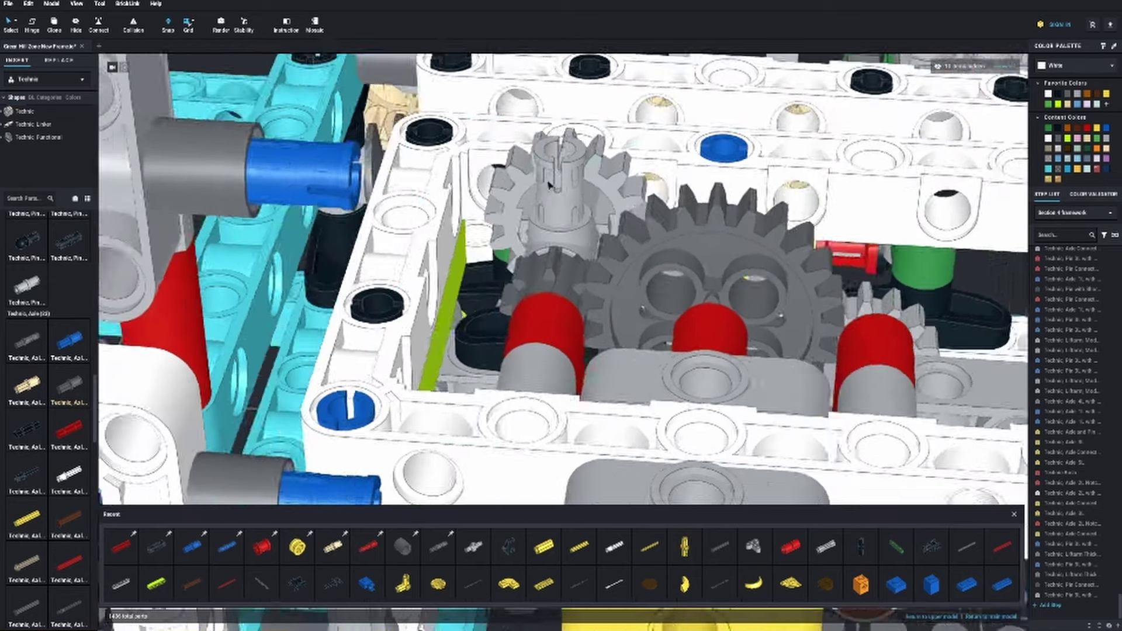
click(507, 221)
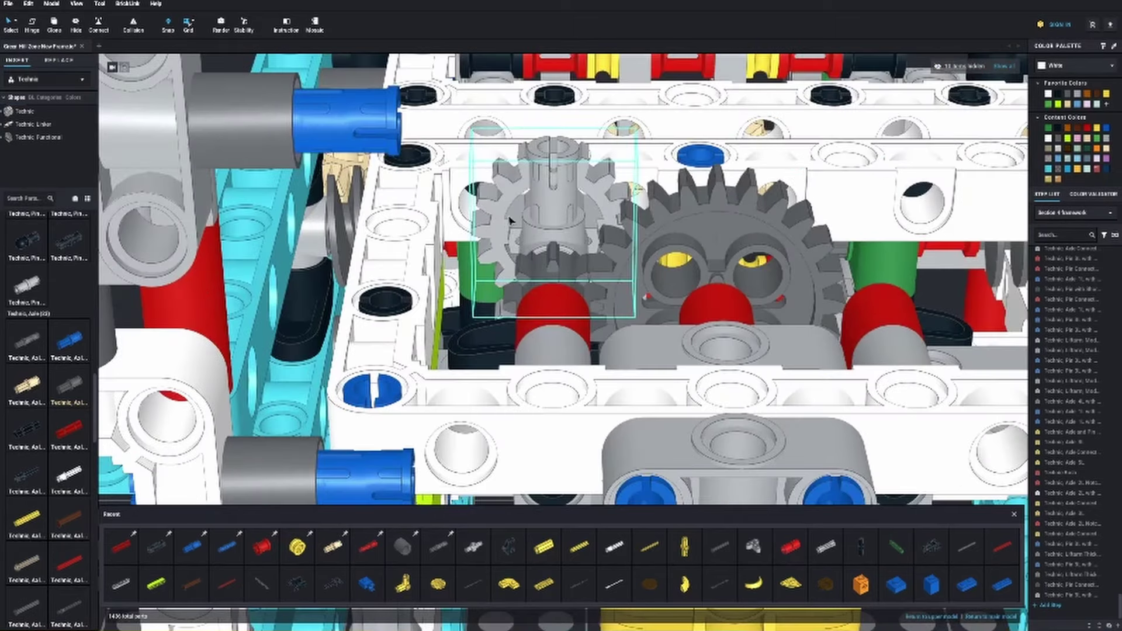